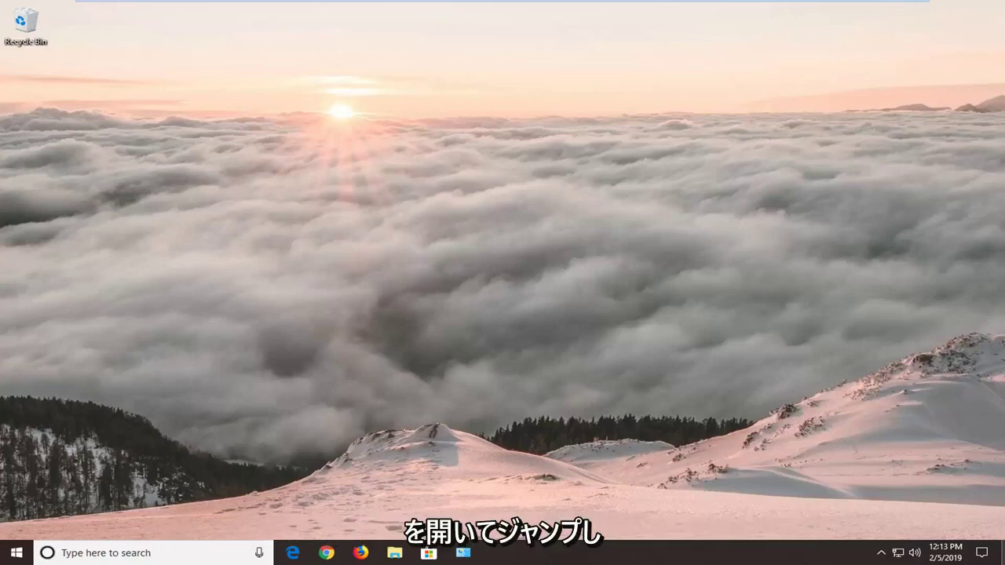
# Search Windows for "troubleshoot", open the Troubleshoot settings page and restore its window to a smaller size.
pyautogui.click(15, 553)
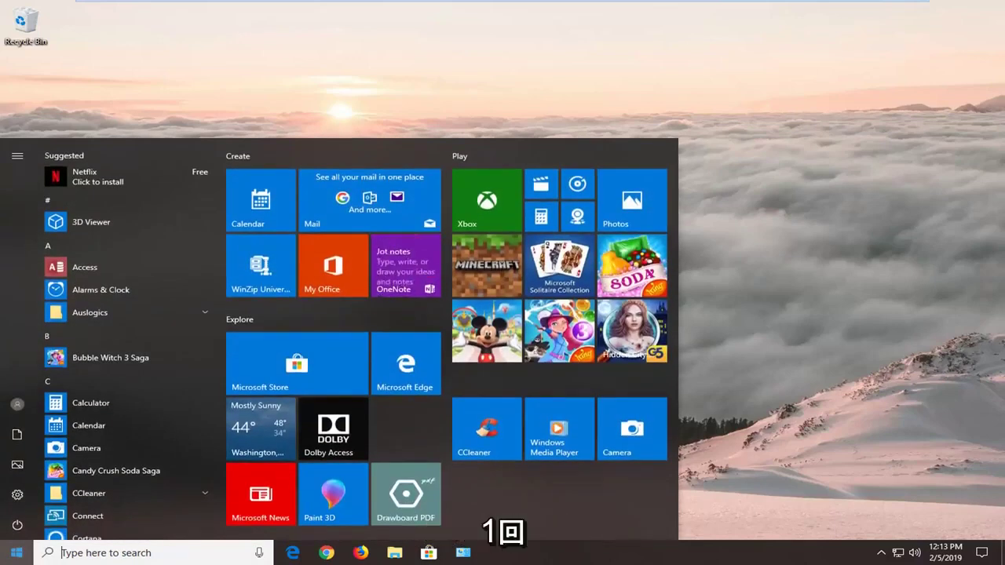
pyautogui.write('t')
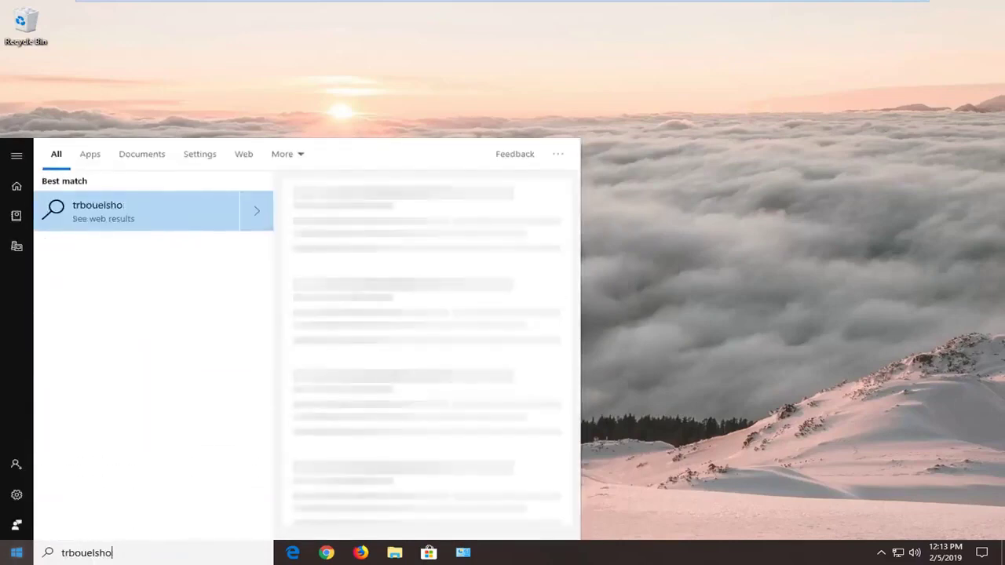
pyautogui.write('roubleshoot')
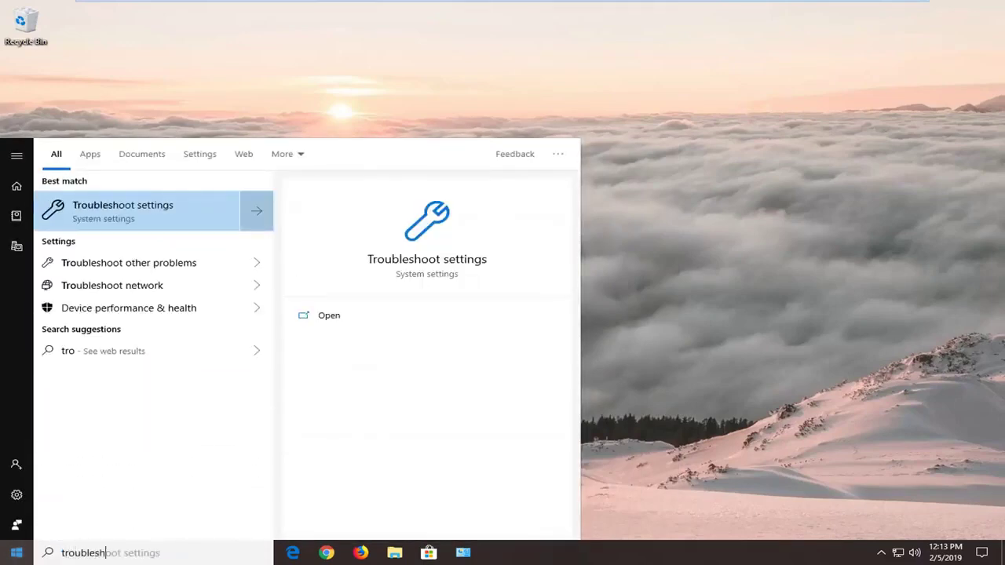
pyautogui.click(133, 216)
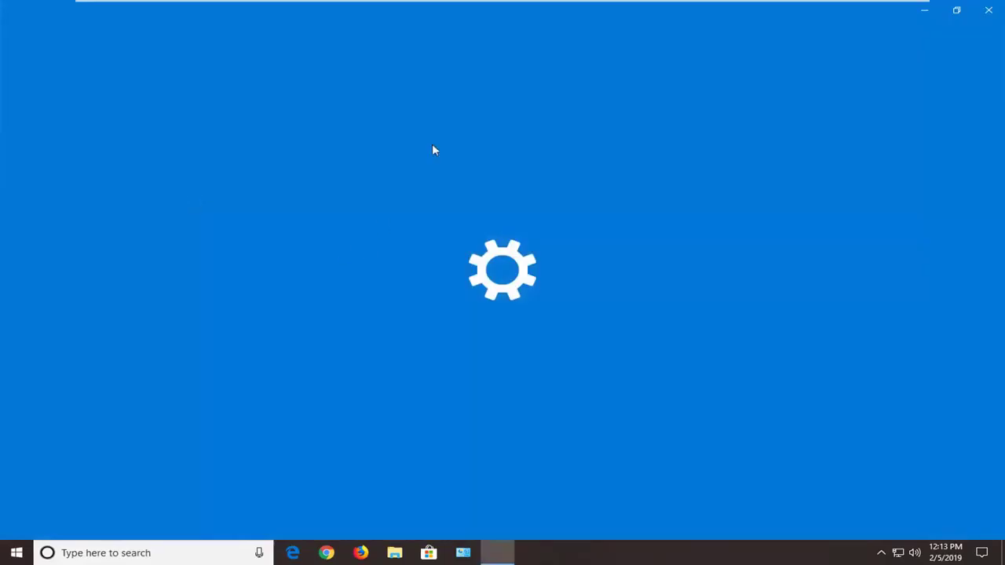
pyautogui.moveTo(569, 15); pyautogui.dragTo(531, 61)
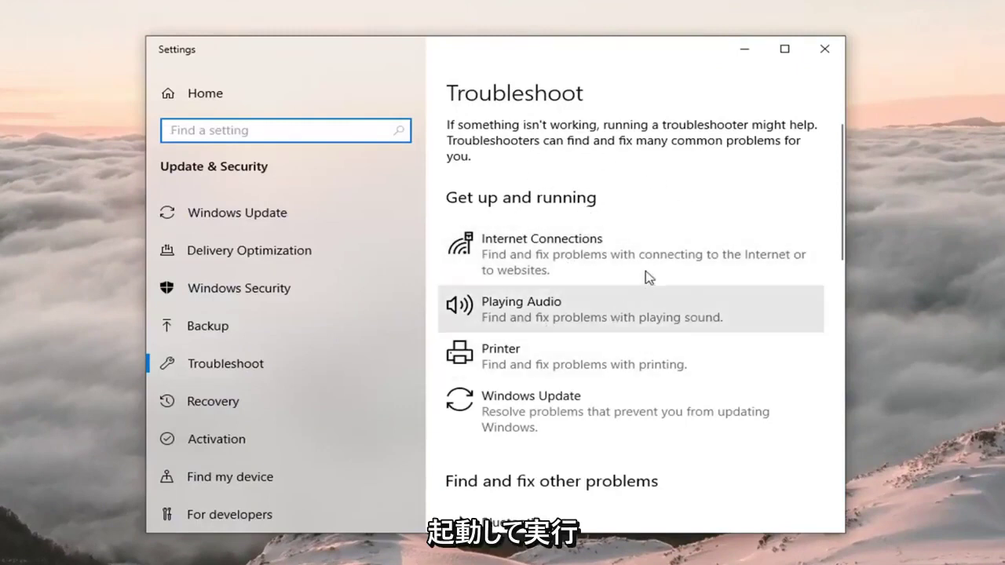
# Run the Windows Store Apps troubleshooter from the list of other problems.
pyautogui.scroll(-7, 639, 290)
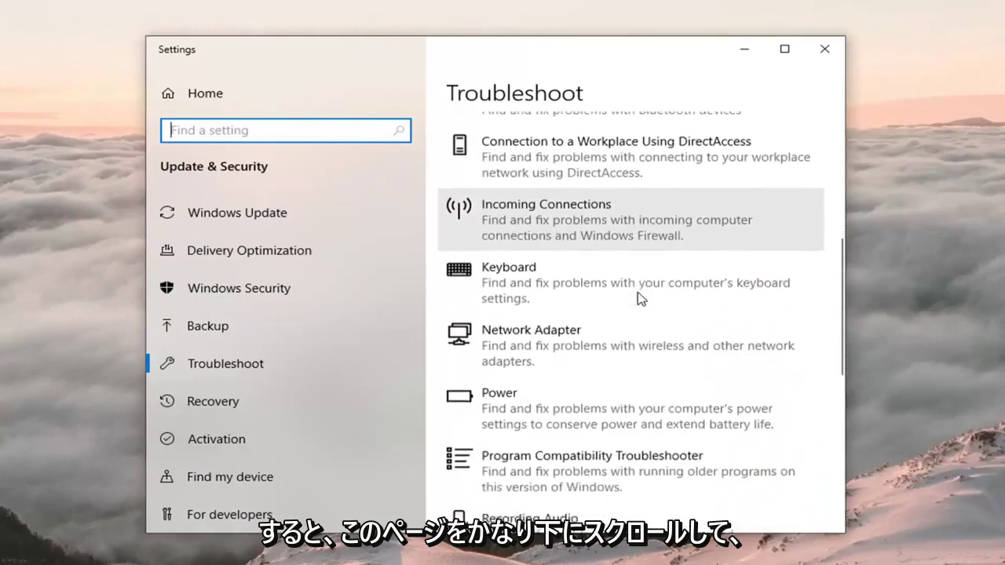
pyautogui.scroll(-8, 636, 290)
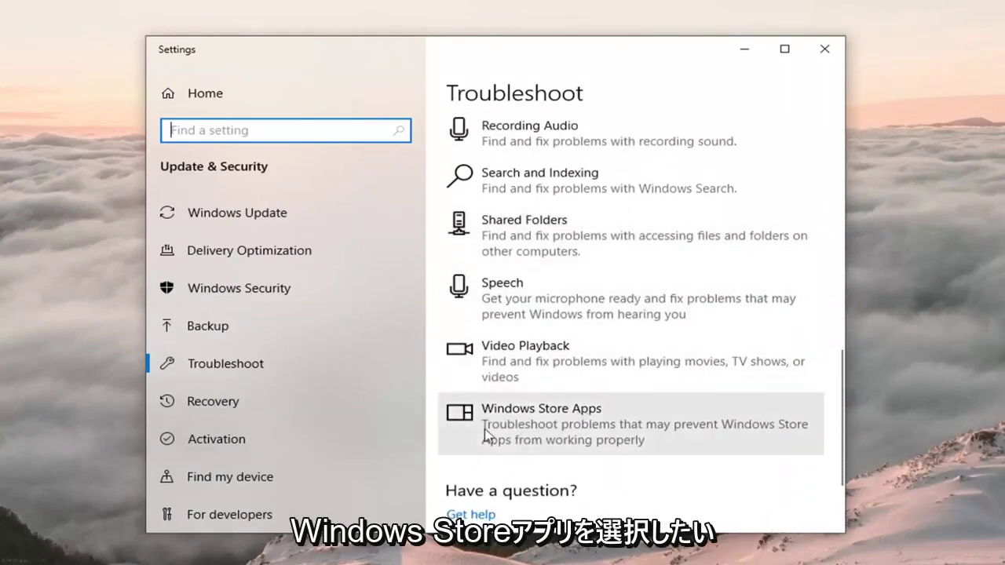
pyautogui.click(547, 429)
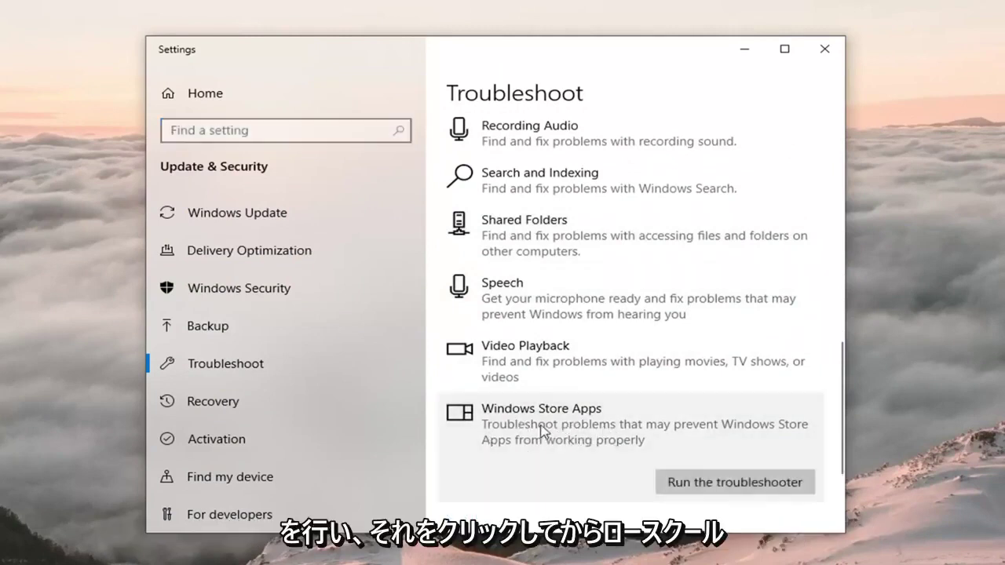
pyautogui.click(752, 485)
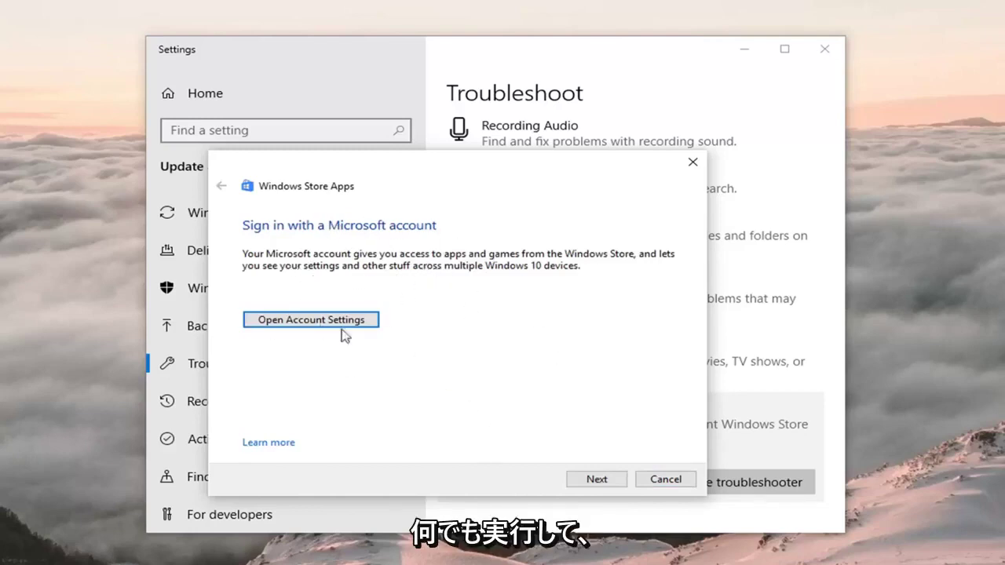
# Continue past the account sign-in, app reset and PC restart suggestions, and close the troubleshooter and Settings.
pyautogui.click(591, 478)
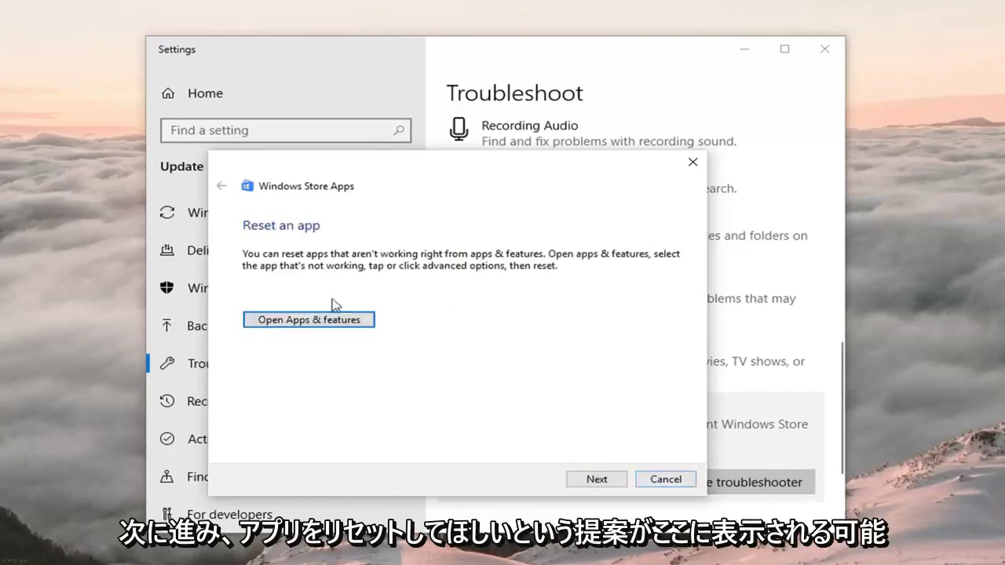
pyautogui.click(597, 479)
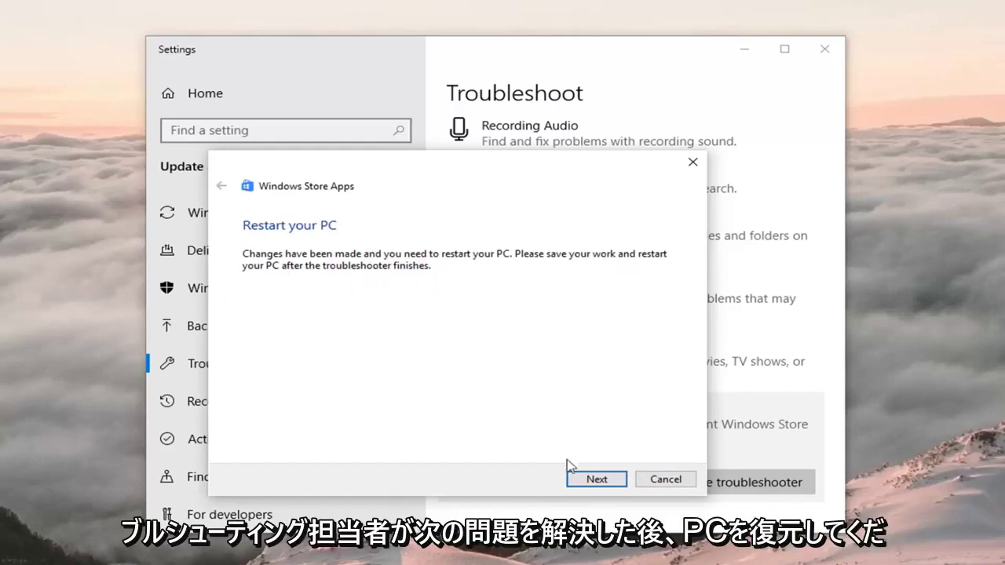
pyautogui.click(582, 478)
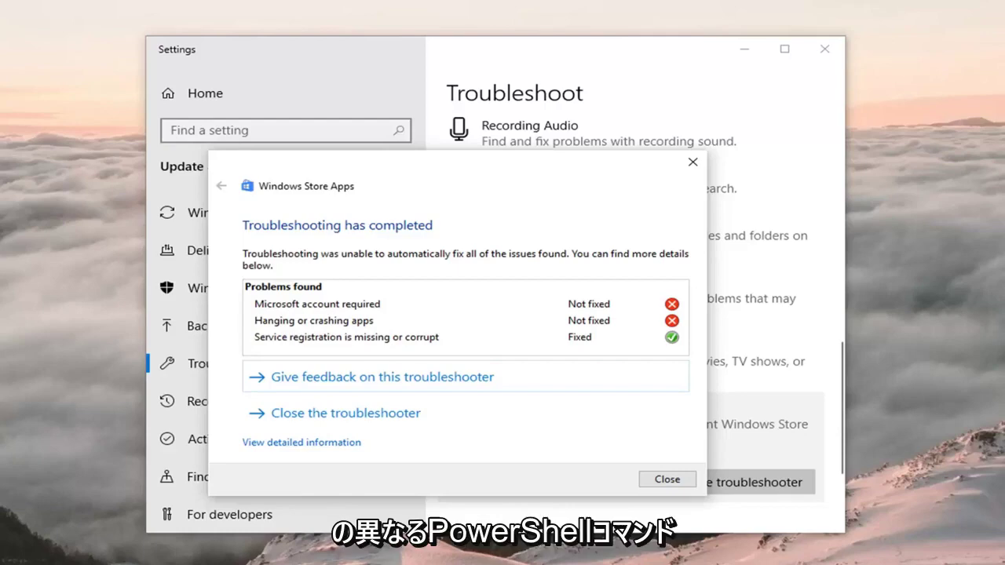
pyautogui.click(691, 163)
pyautogui.click(824, 55)
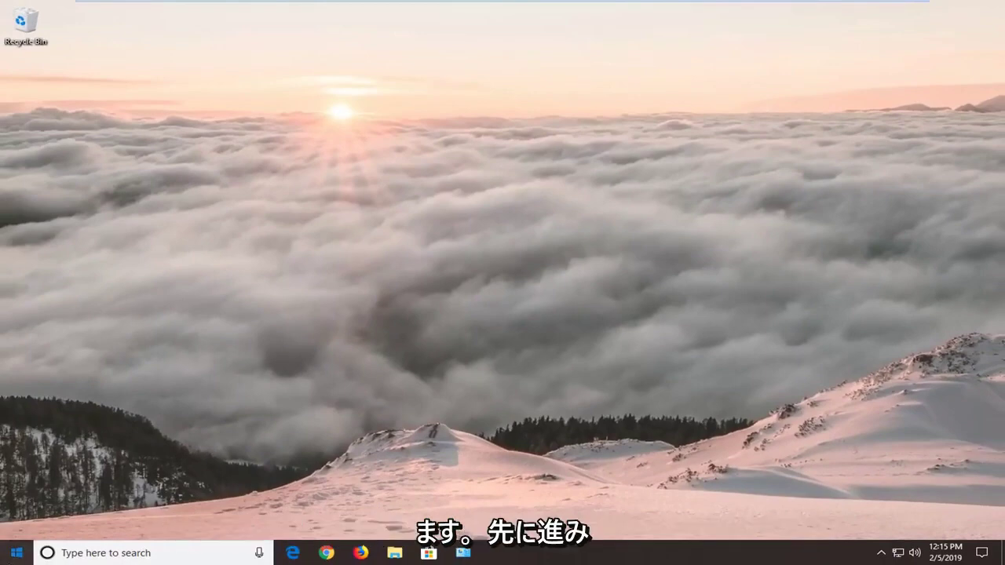
# Search Windows for "powershell" and run Windows PowerShell as administrator, allowing it to make changes.
pyautogui.click(16, 554)
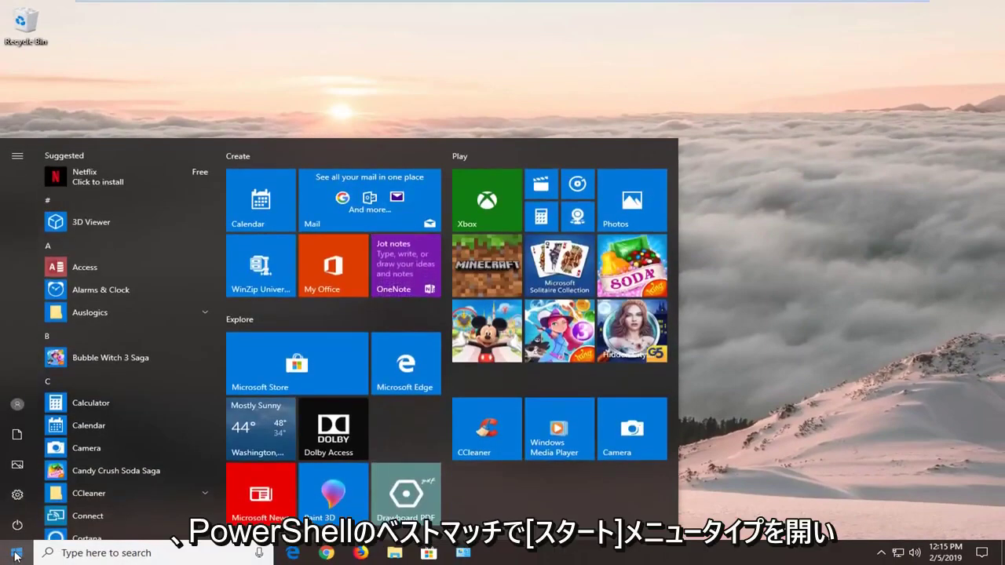
pyautogui.write('powershell')
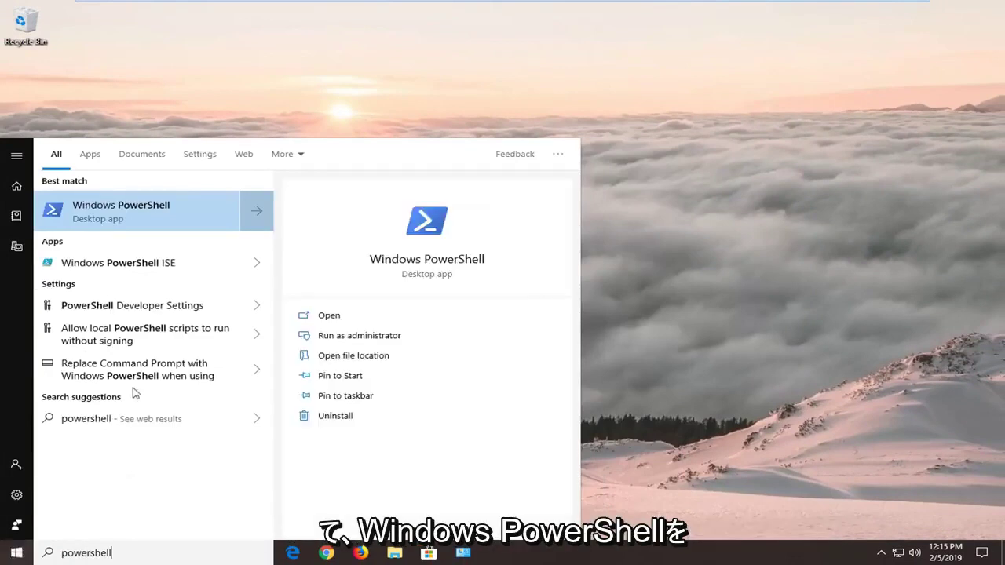
pyautogui.rightClick(148, 218)
pyautogui.click(155, 226)
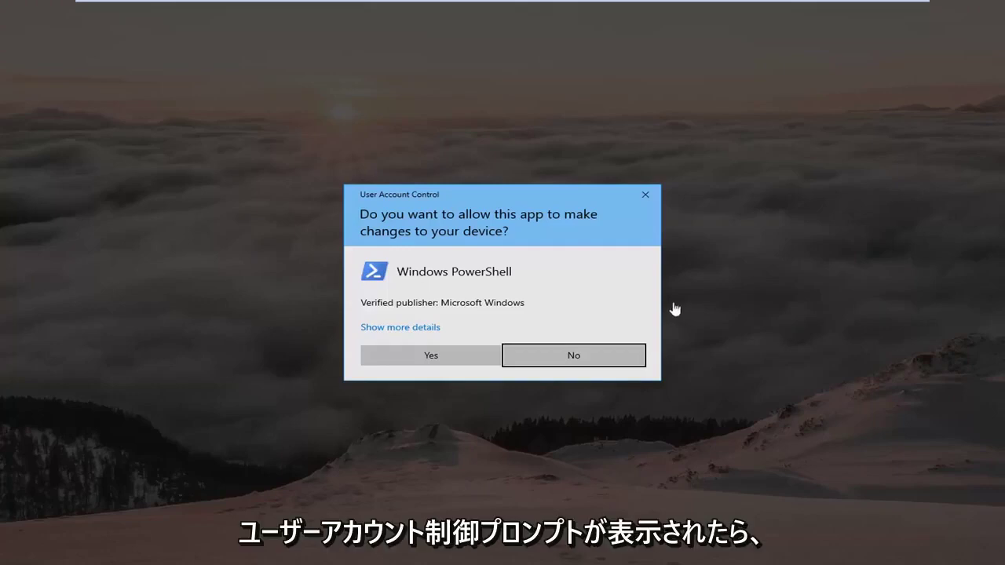
pyautogui.click(447, 355)
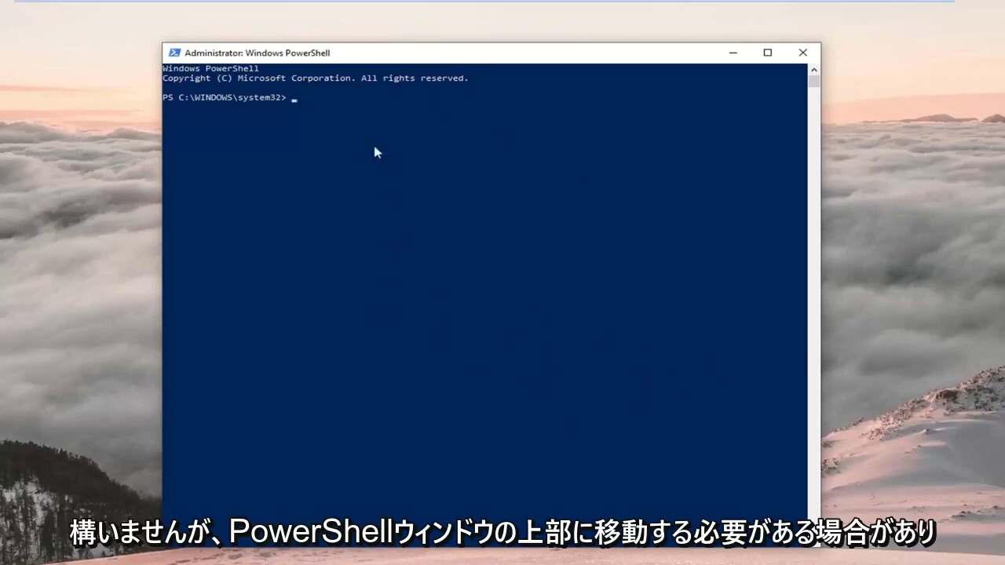
# Paste and run Get-AppXPackage | Foreach {Add-AppxPackage -DisableDevelopmentMode -Register "$($_.InstallLocation)\AppXManifest.xml"}, and close PowerShell once it finishes.
pyautogui.rightClick(440, 58)
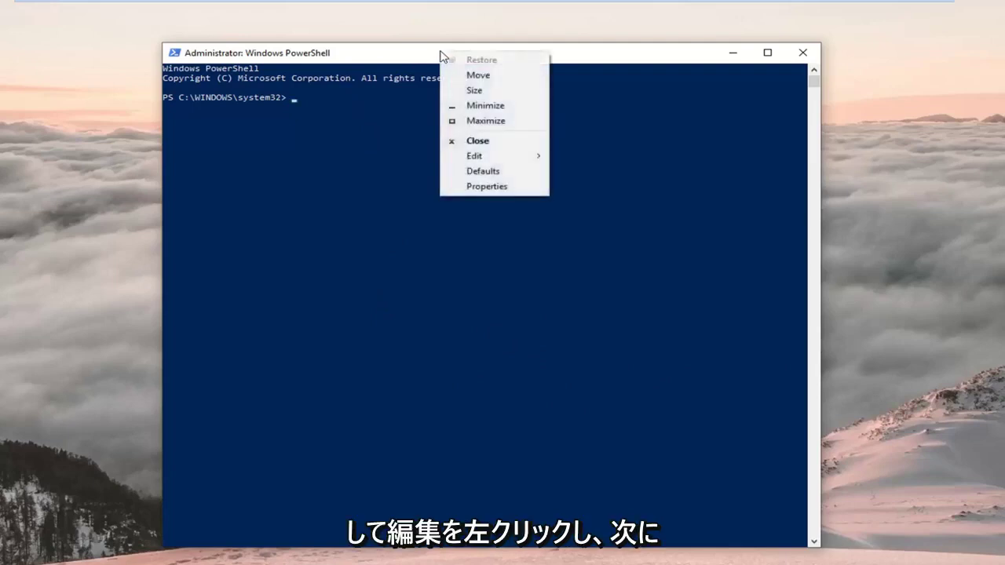
pyautogui.click(499, 157)
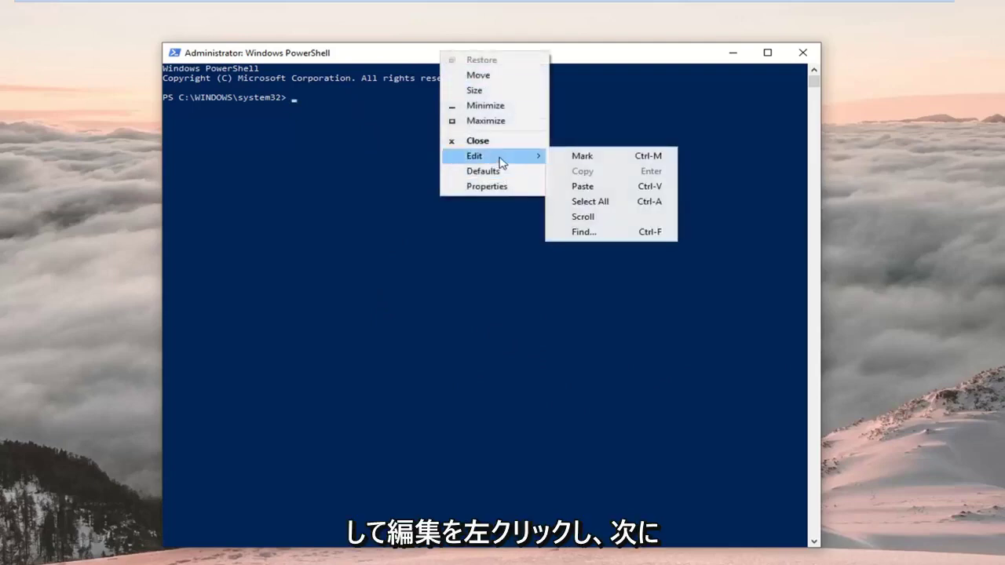
pyautogui.click(582, 186)
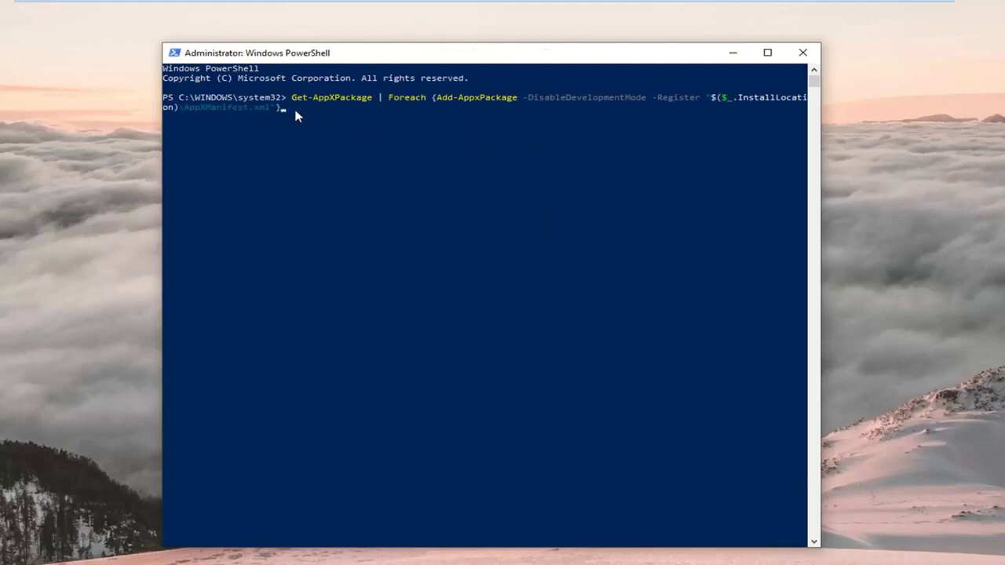
pyautogui.press('Return')
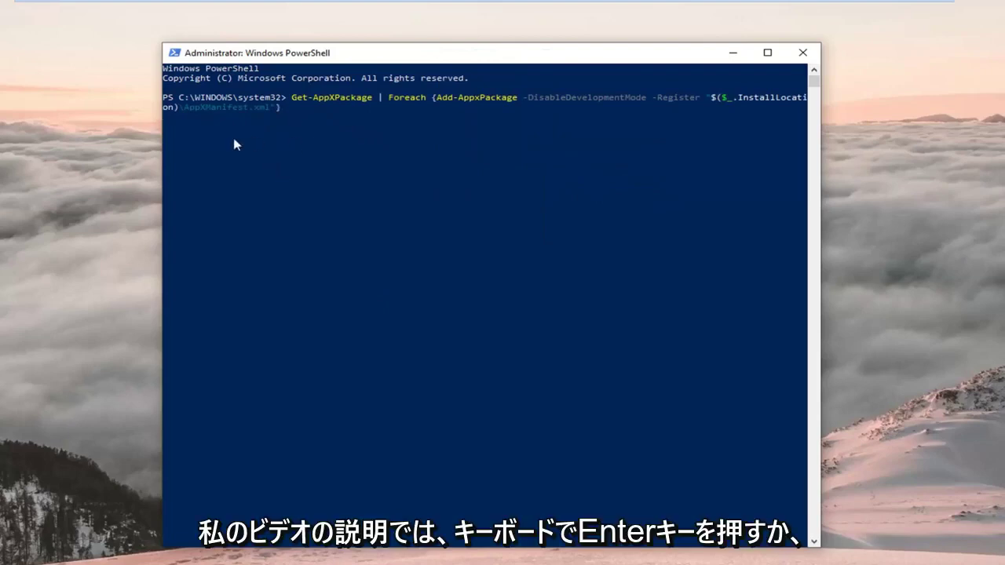
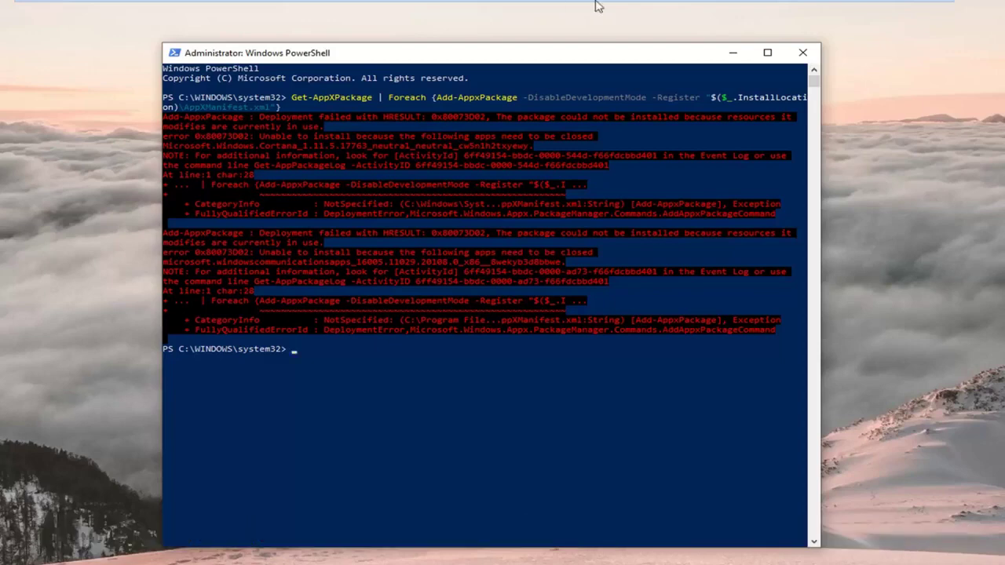
pyautogui.click(802, 53)
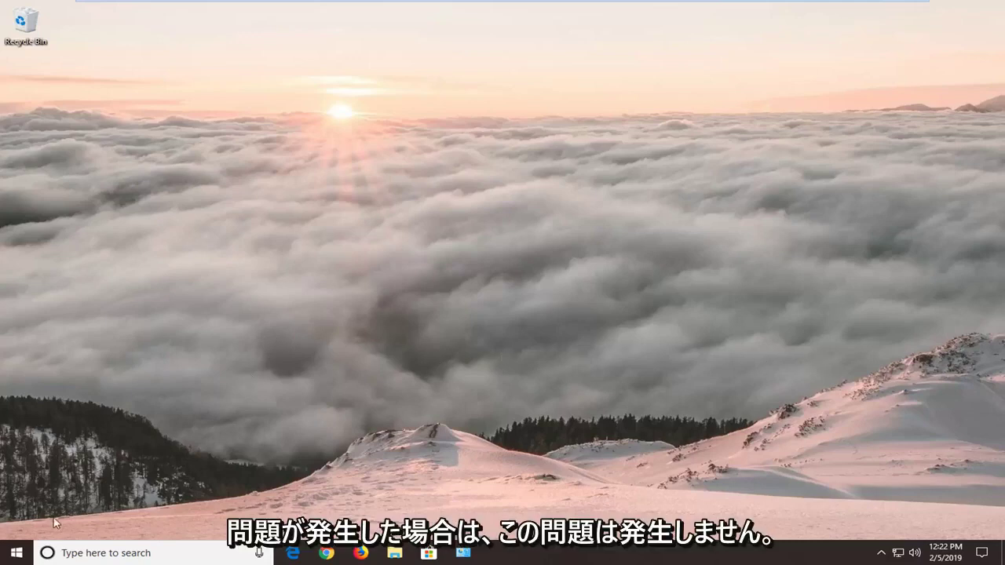
# Find PowerShell again, launch it with administrator rights and reposition its window higher on the desktop.
pyautogui.click(17, 554)
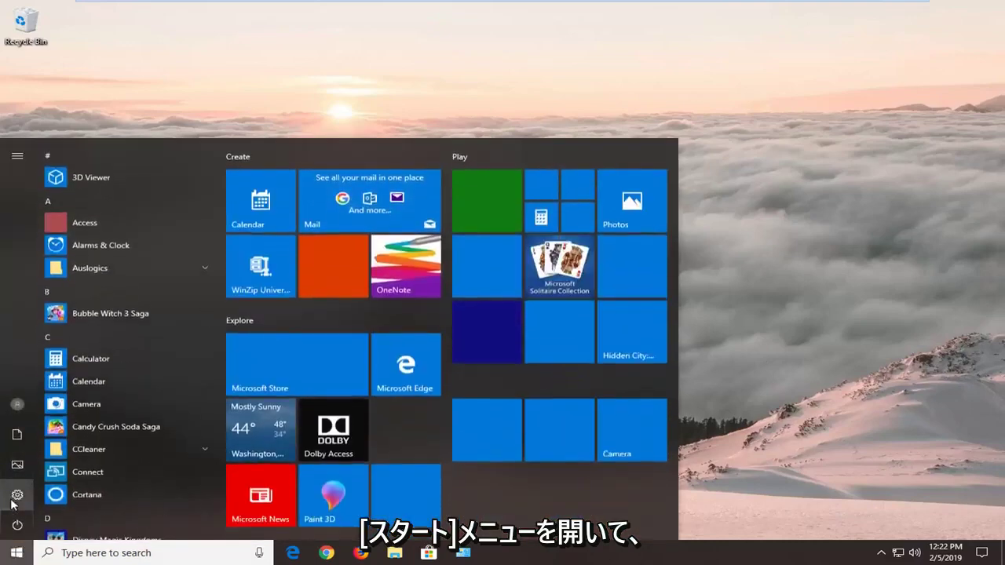
pyautogui.write('pow')
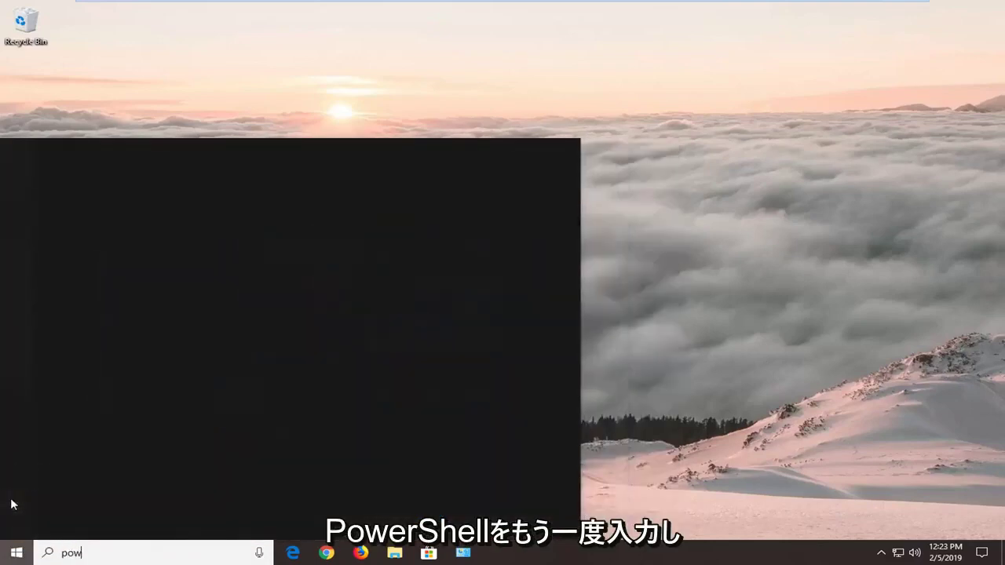
pyautogui.write('ershell')
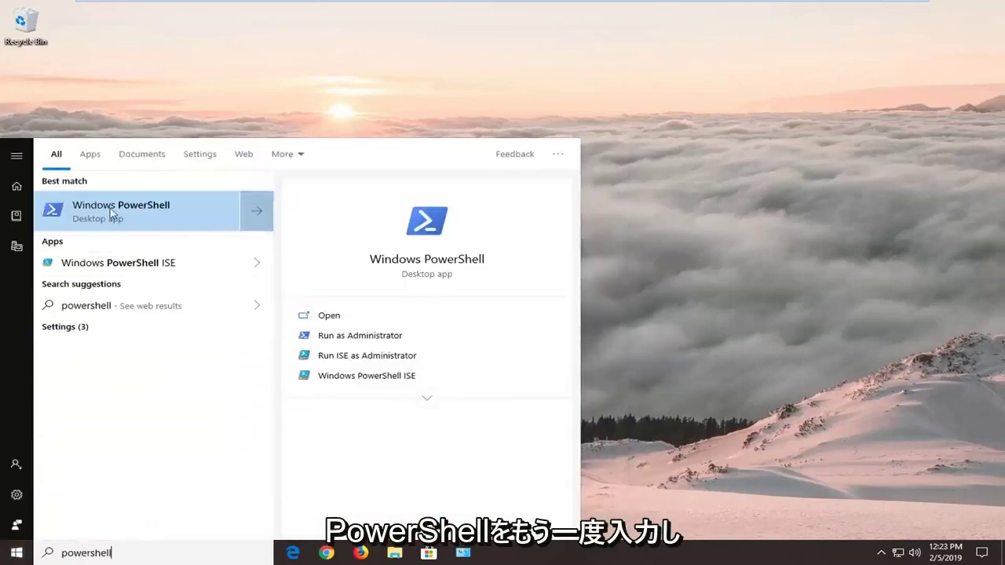
pyautogui.rightClick(114, 218)
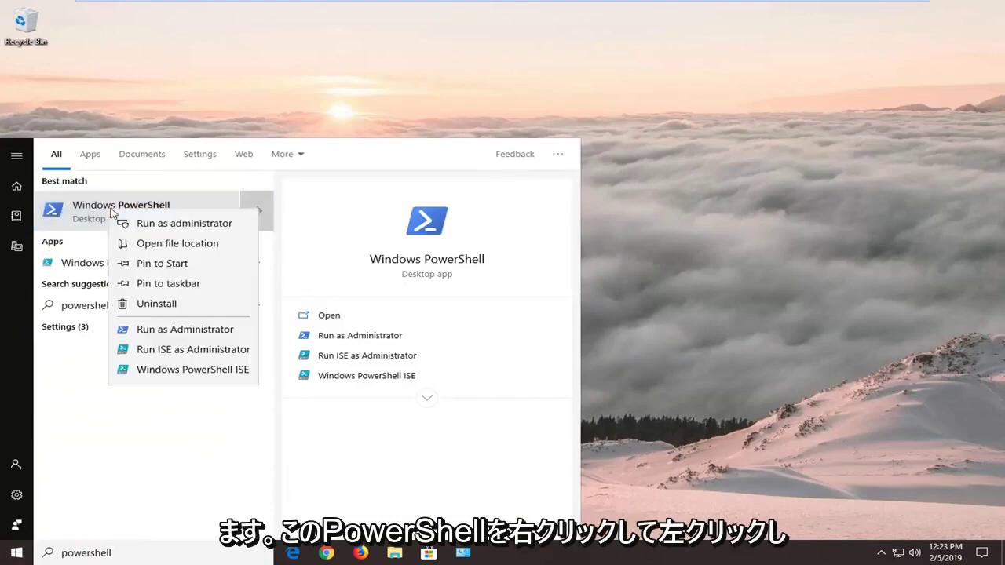
pyautogui.click(151, 230)
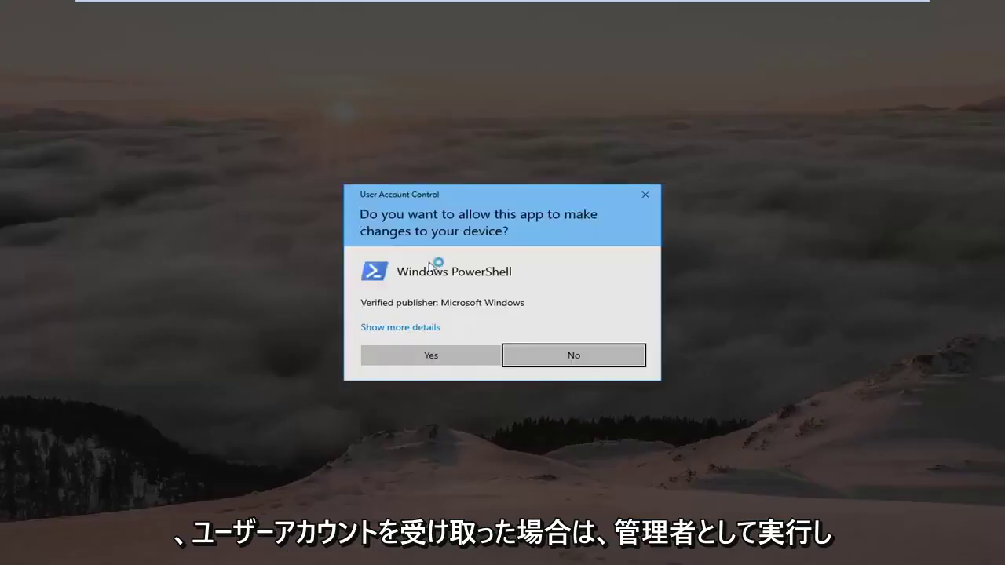
pyautogui.click(431, 356)
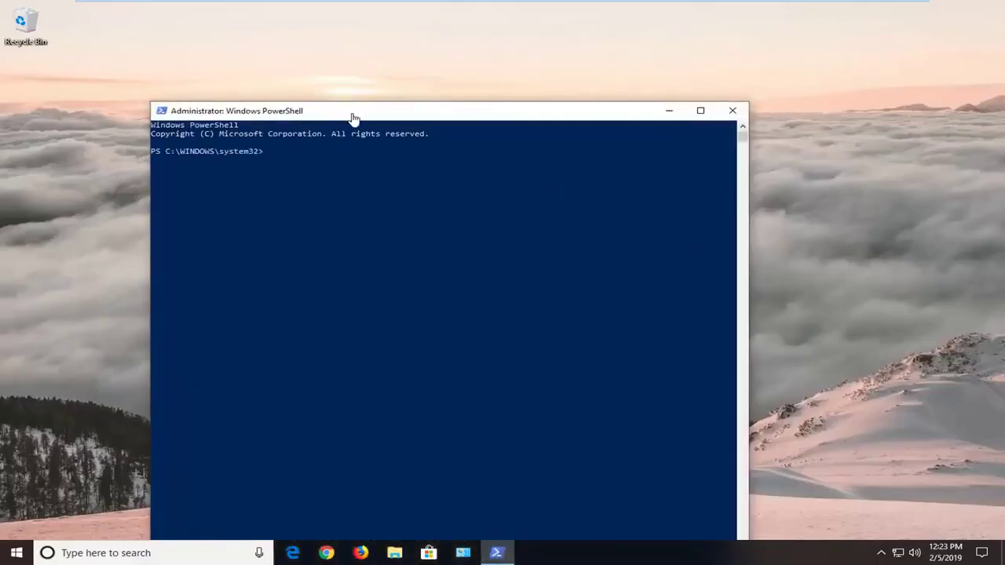
pyautogui.moveTo(352, 116); pyautogui.dragTo(420, 47)
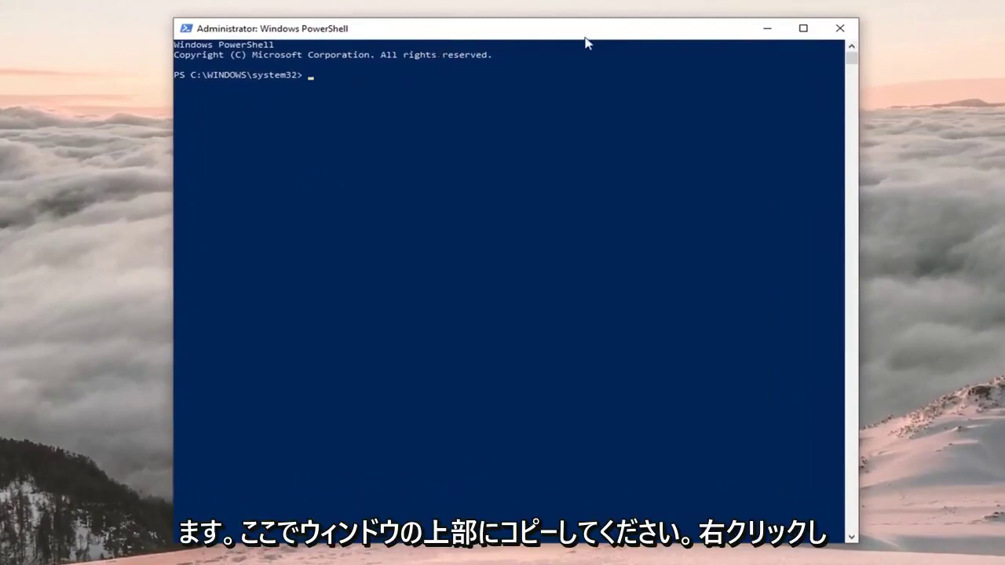
# Paste and run Get-AppXPackage *WindowsStore* -AllUsers | Foreach {Add-AppxPackage -DisableDevelopmentMode -Register "$($_.InstallLocation)\AppXManifest.xml"}, and close PowerShell.
pyautogui.rightClick(538, 31)
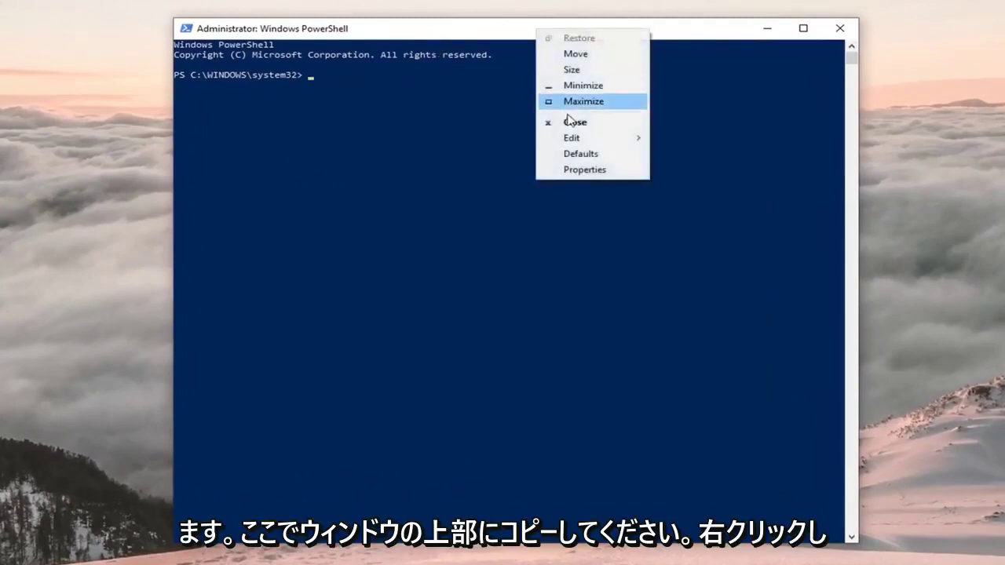
pyautogui.moveTo(577, 140)
pyautogui.click(711, 167)
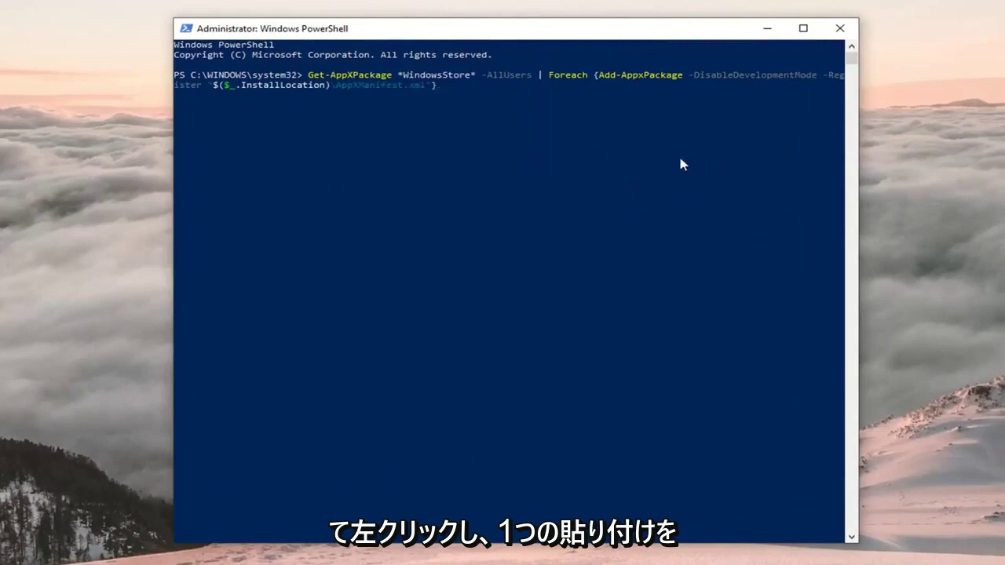
pyautogui.press('Return')
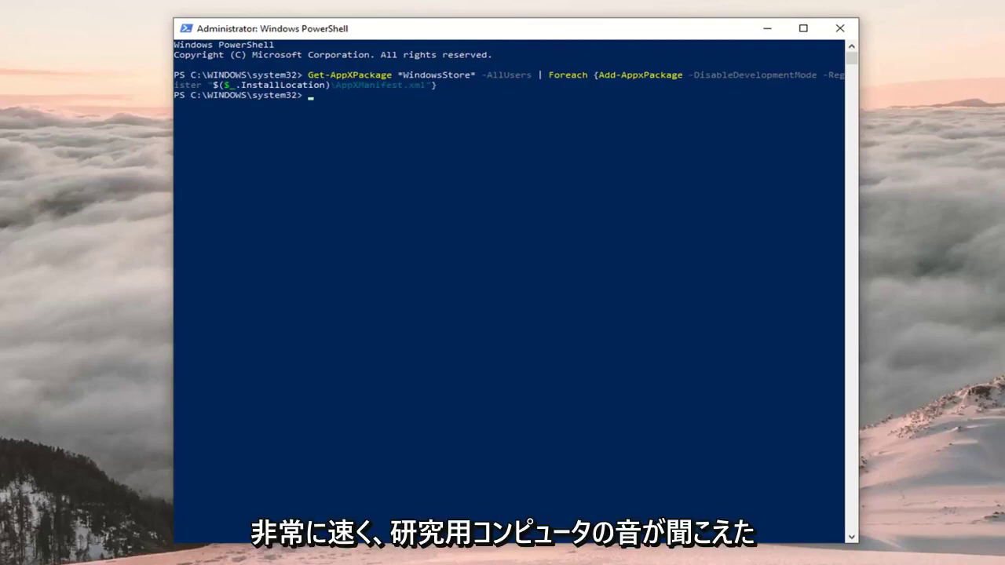
pyautogui.click(840, 29)
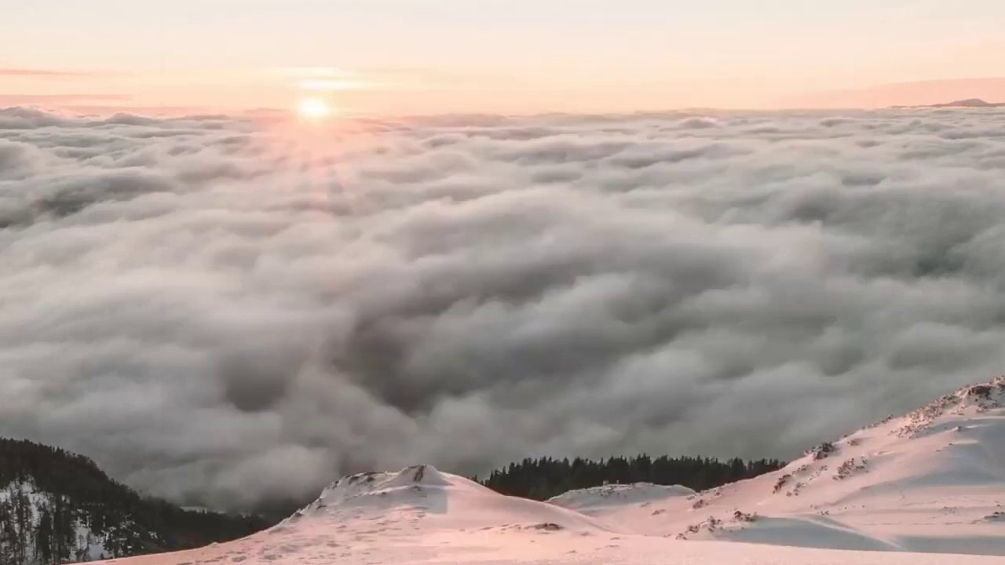